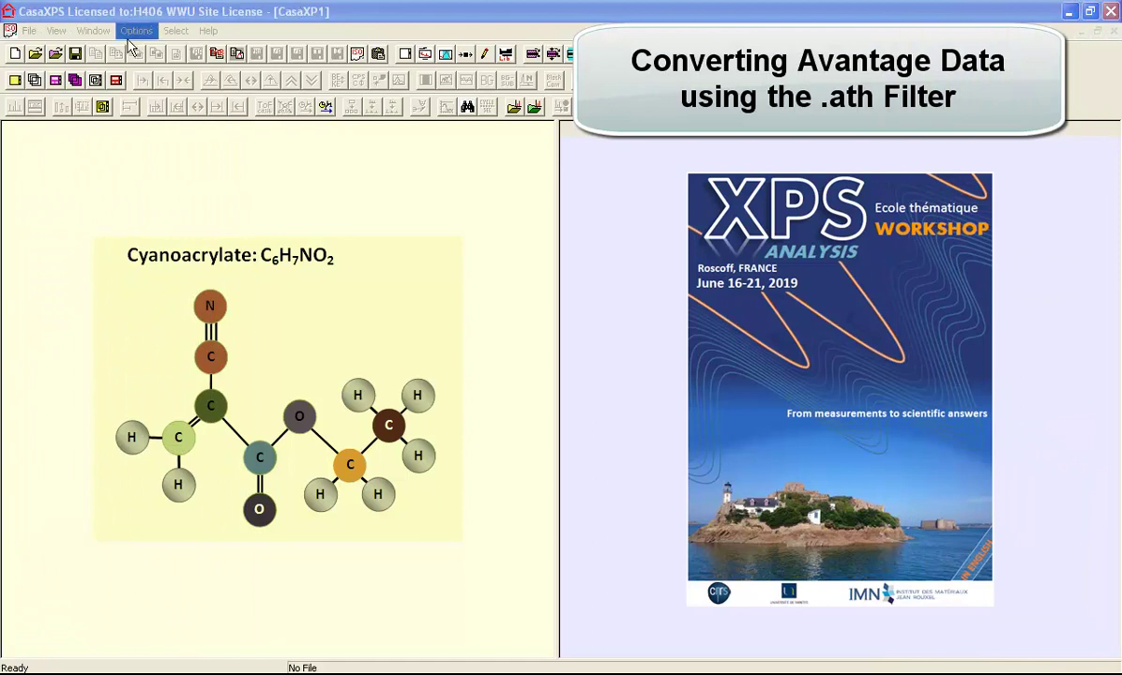
Step: Open the Convert to VAMAS dialog and bring up the actions for C1s.avg in Iteration1
click(55, 53)
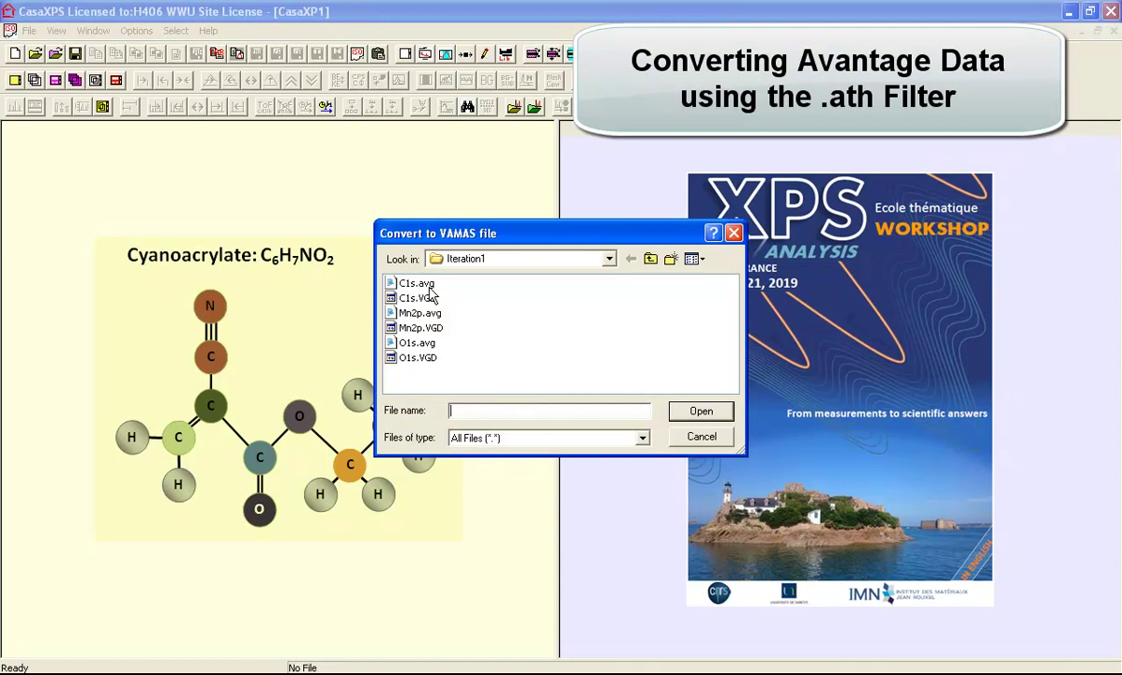
click(397, 283)
right_click(397, 284)
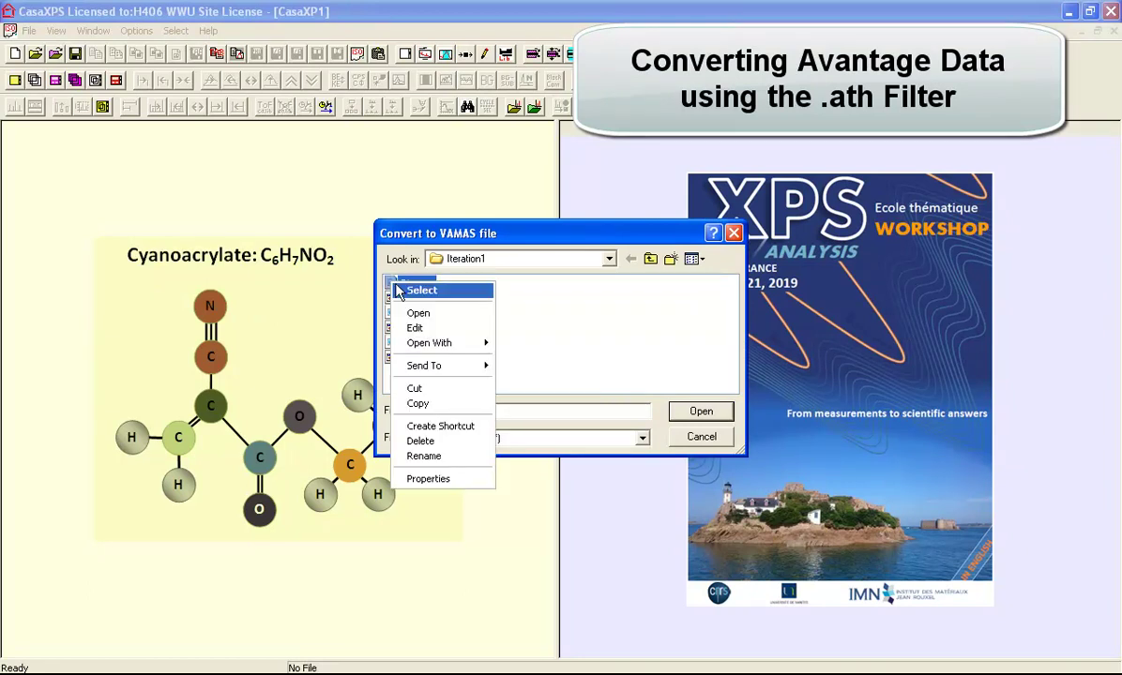
Step: Open C1s.avg in Notepad and position its window at the upper left
mouse_move(478, 343)
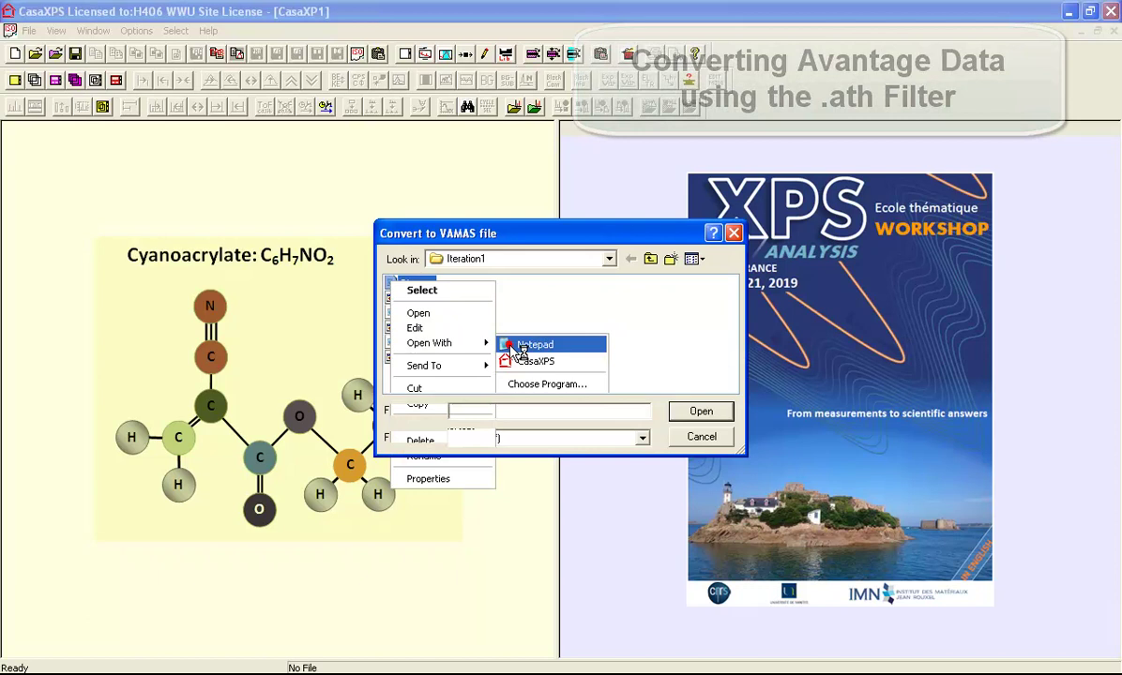
click(531, 345)
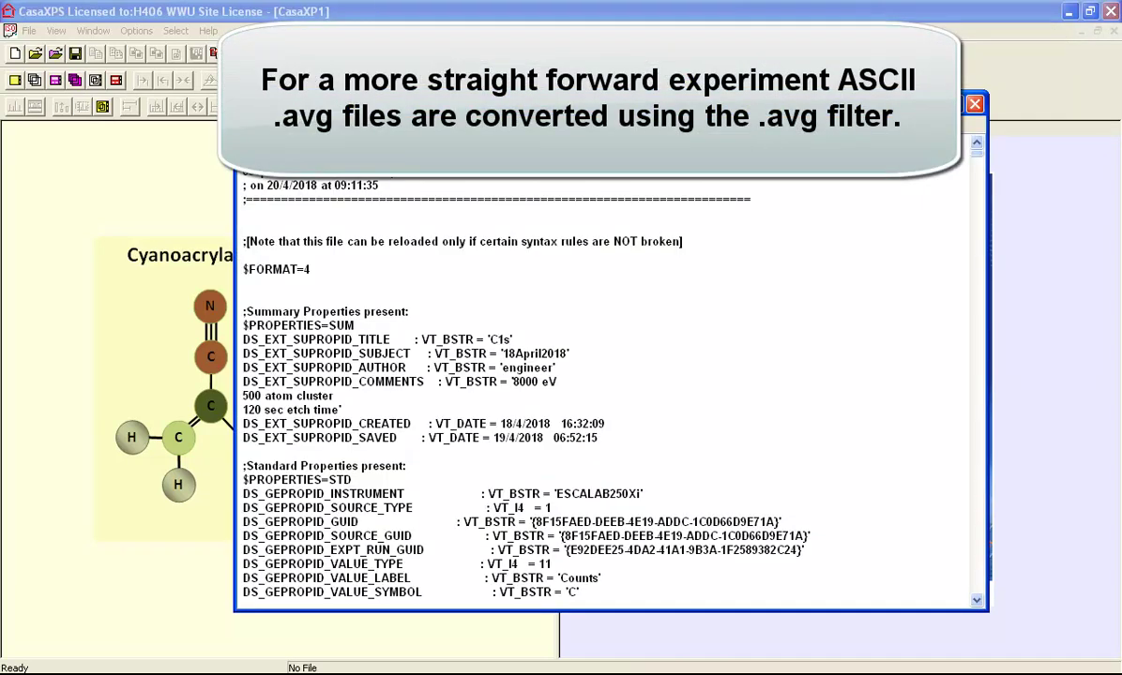
drag(422, 105, 794, 141)
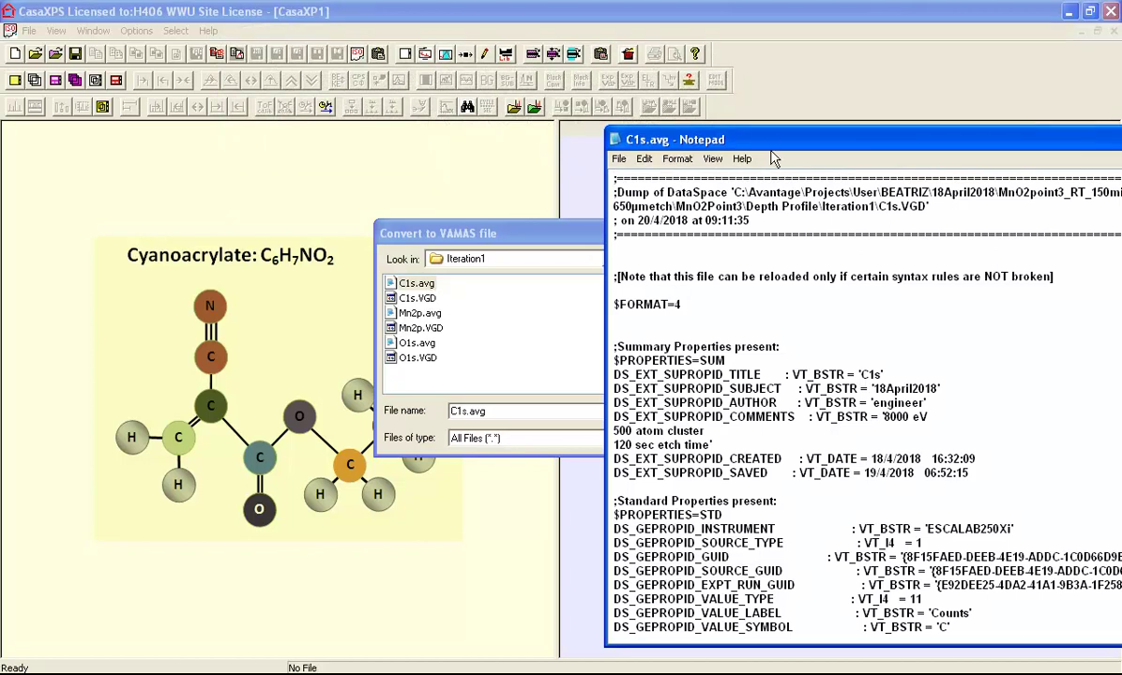
drag(765, 143, 401, 86)
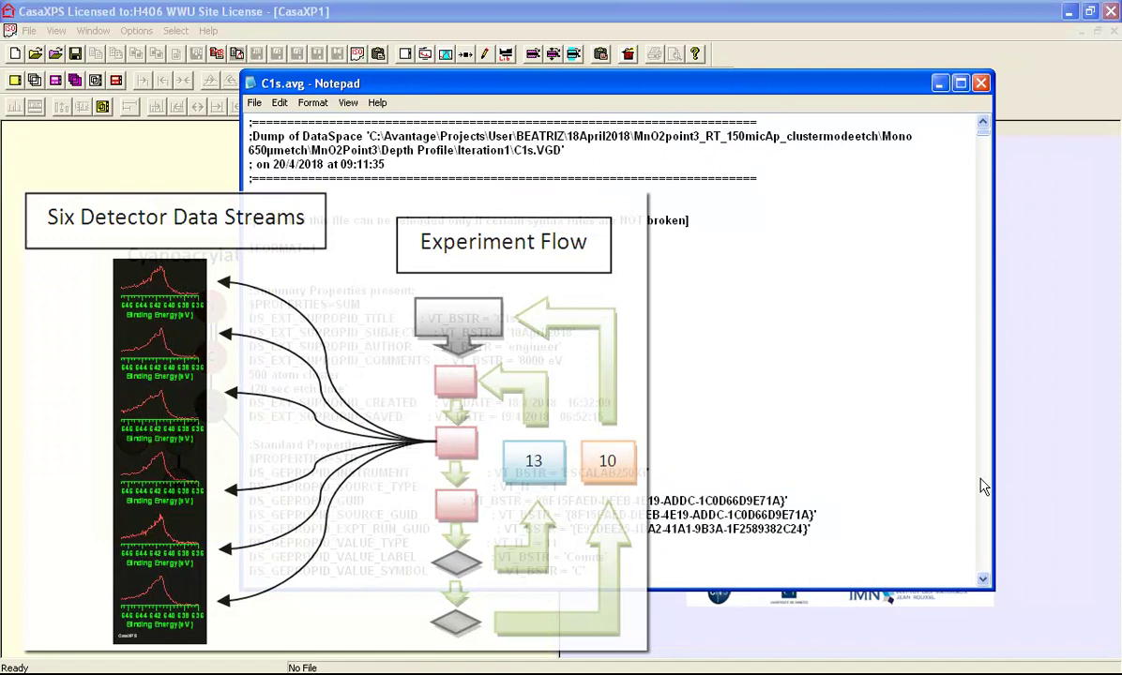
Step: Scroll to the $SPACEAXES block and highlight the ENERGY axis name
scroll(983, 487, down, 15)
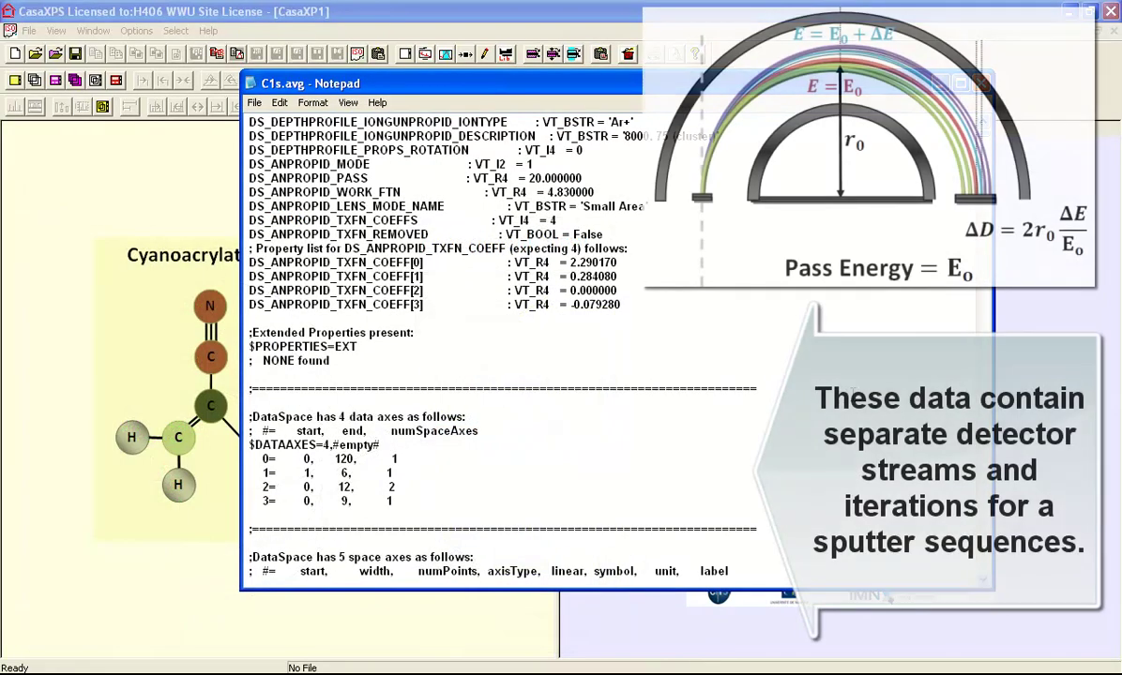
scroll(635, 429, down, 2)
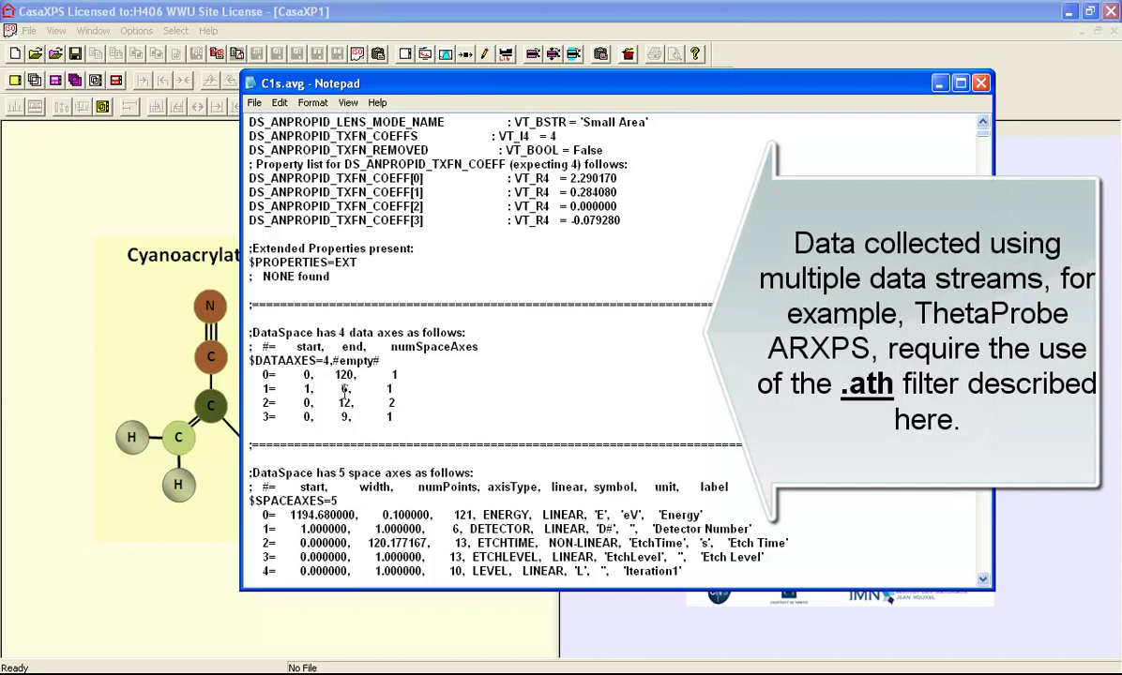
scroll(325, 391, down, 1)
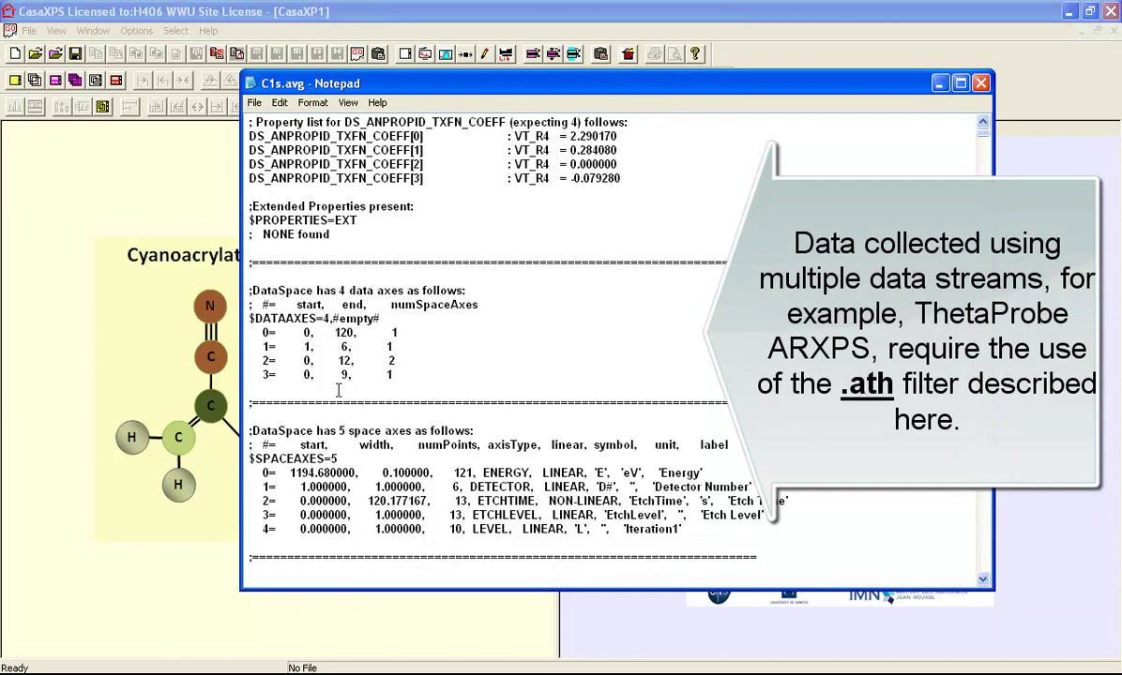
double_click(505, 472)
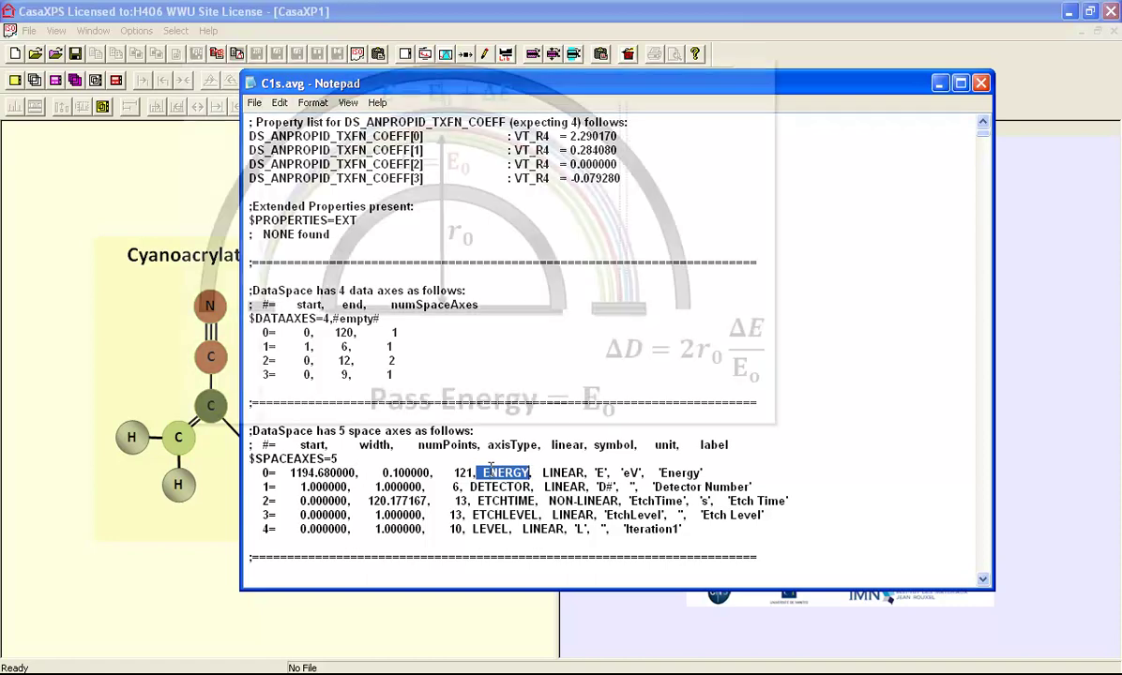
drag(375, 487, 461, 487)
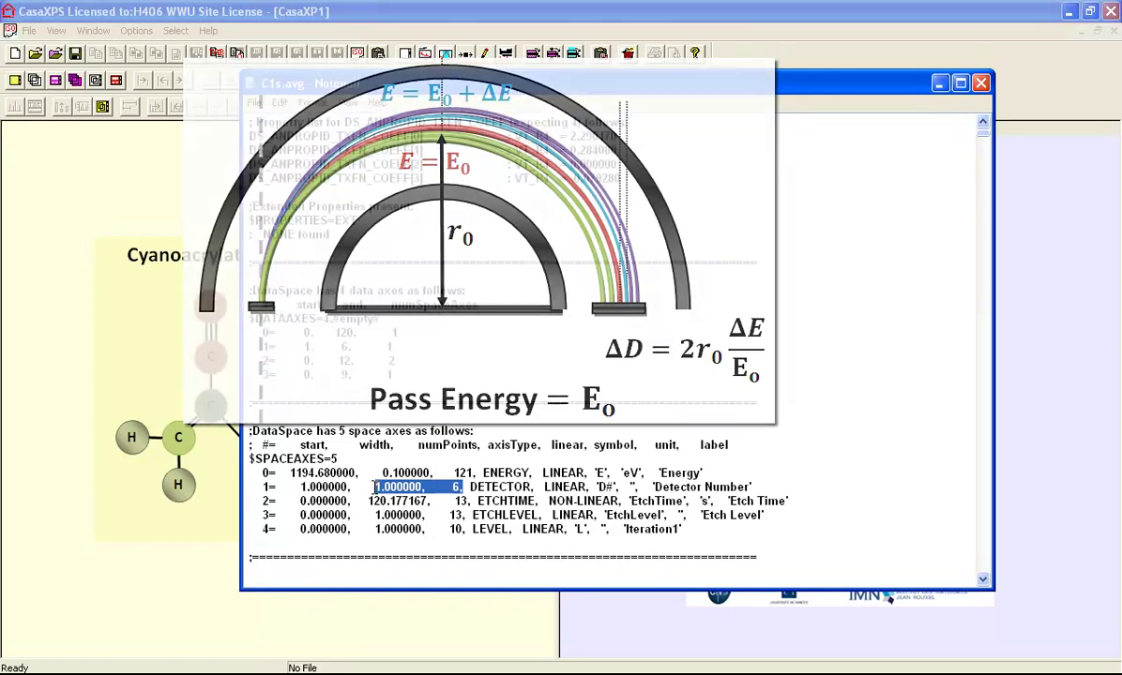
drag(376, 487, 461, 487)
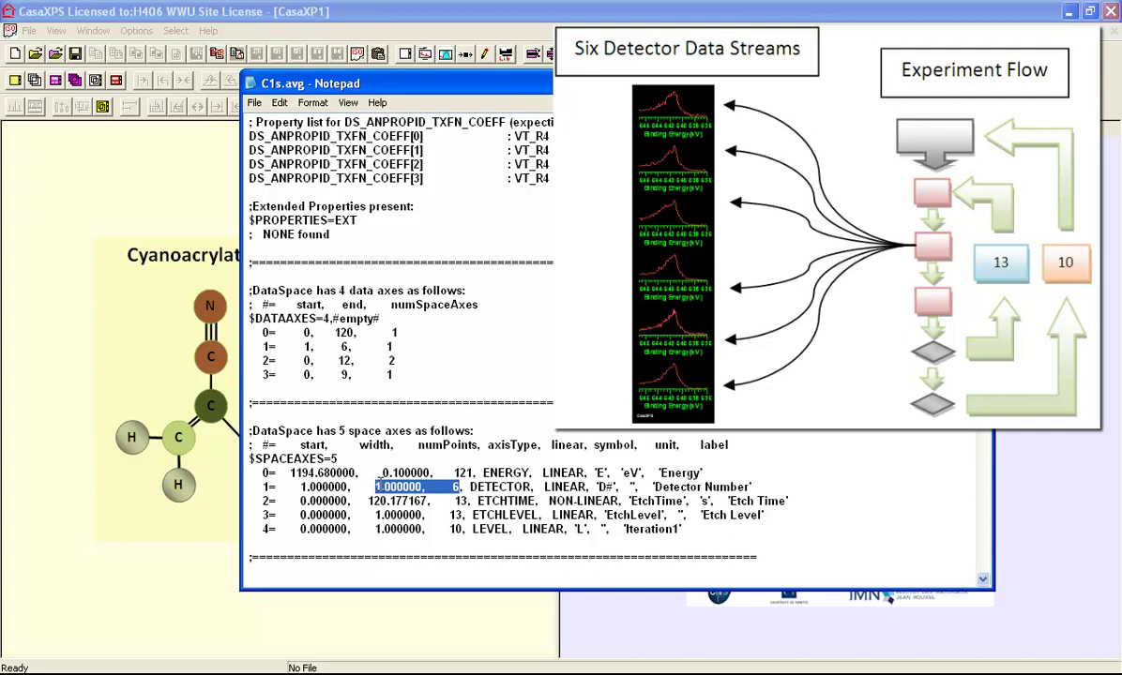
click(369, 501)
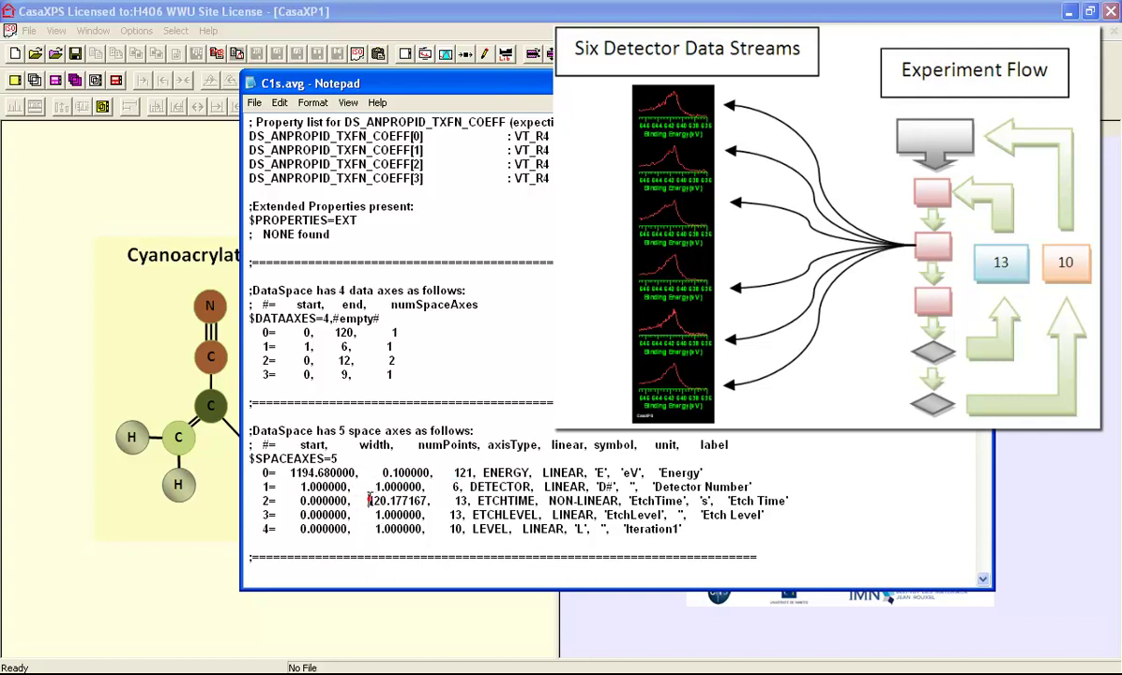
drag(368, 501, 428, 499)
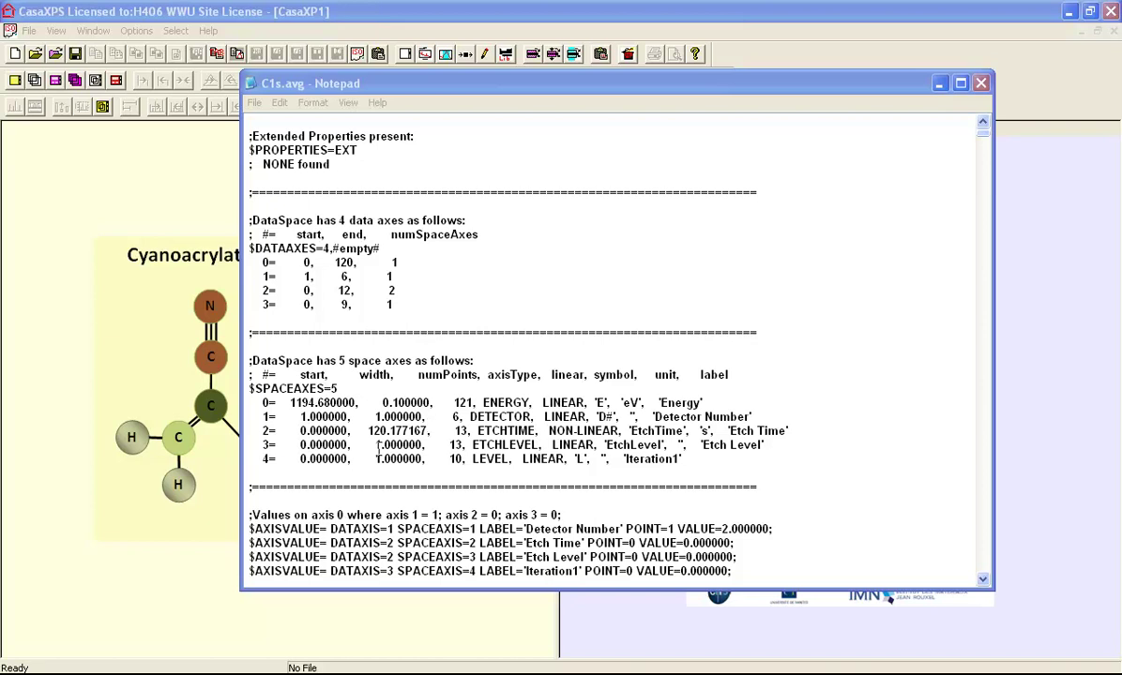
Step: Highlight the Iteration1 and DETECTOR axis rows, then bring the CasaXPS conversion dialog forward
click(268, 459)
drag(268, 459, 695, 460)
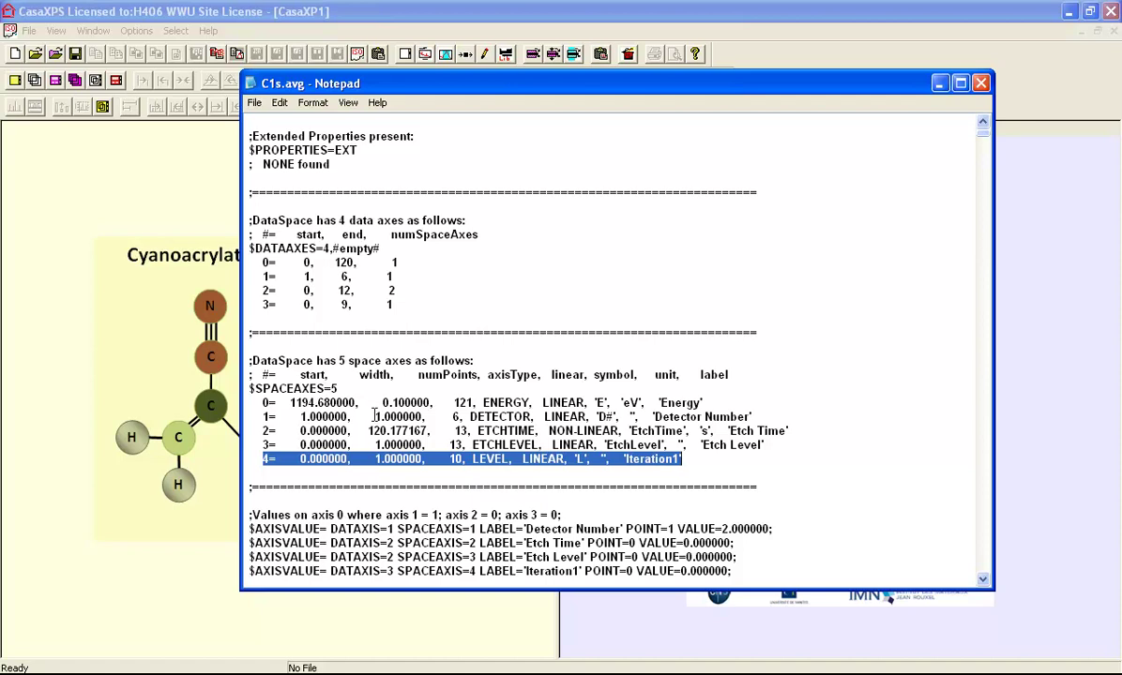
drag(374, 416, 532, 419)
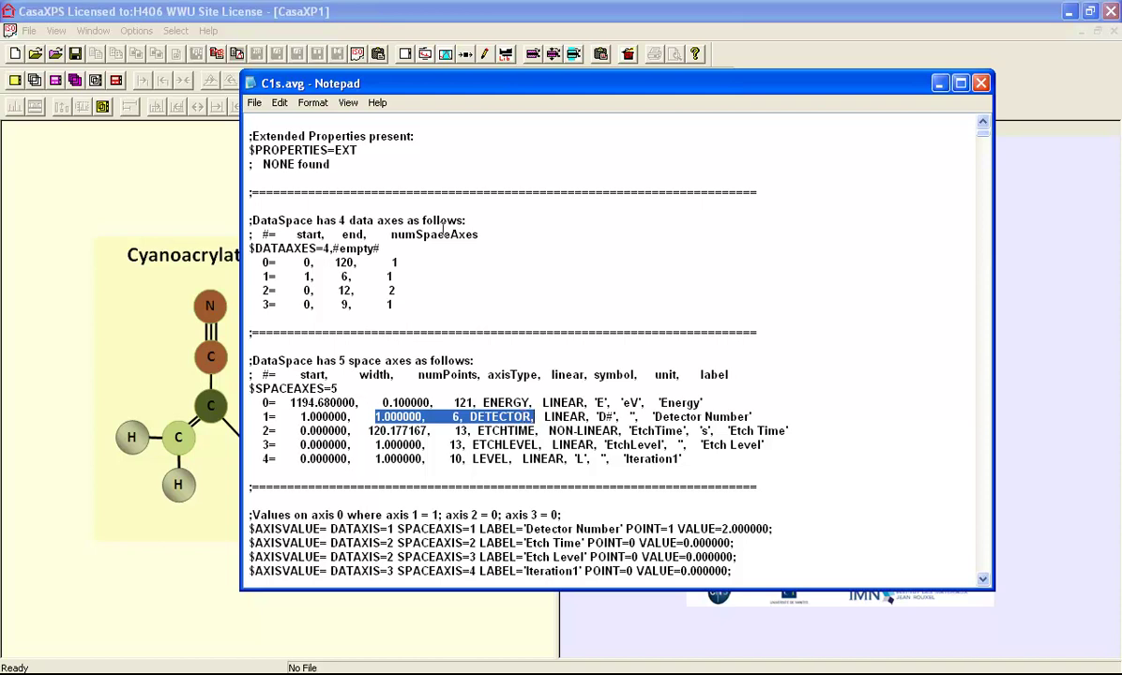
click(375, 16)
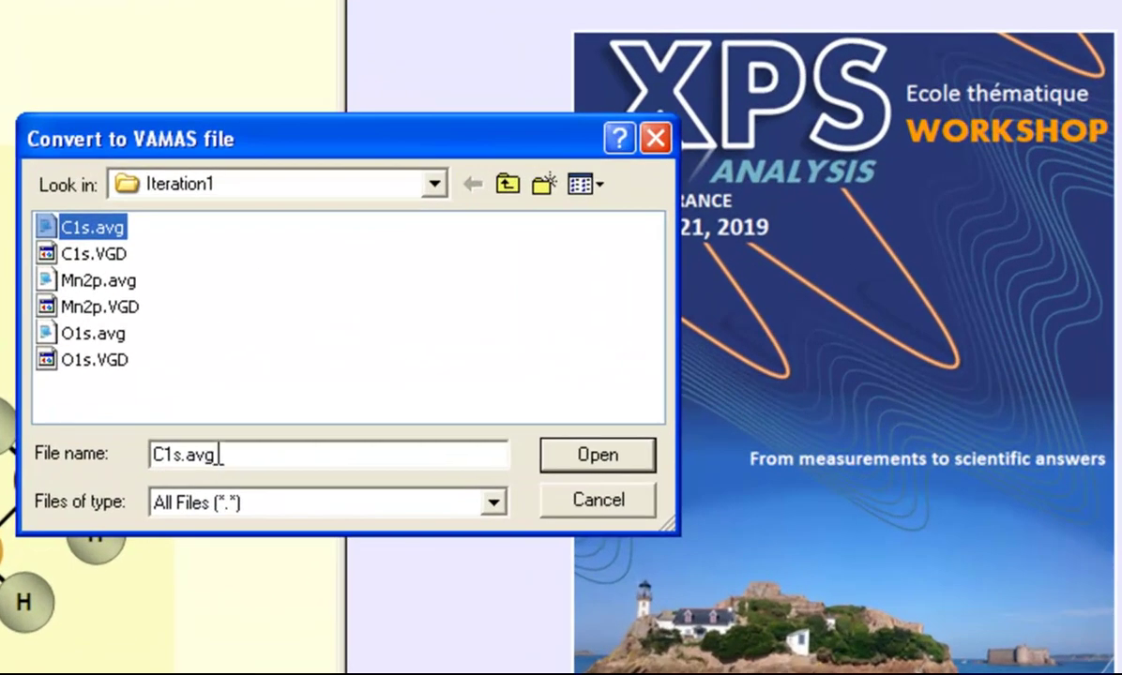
Step: Replace the file name with profile-iteration.ath and run the conversion
double_click(225, 456)
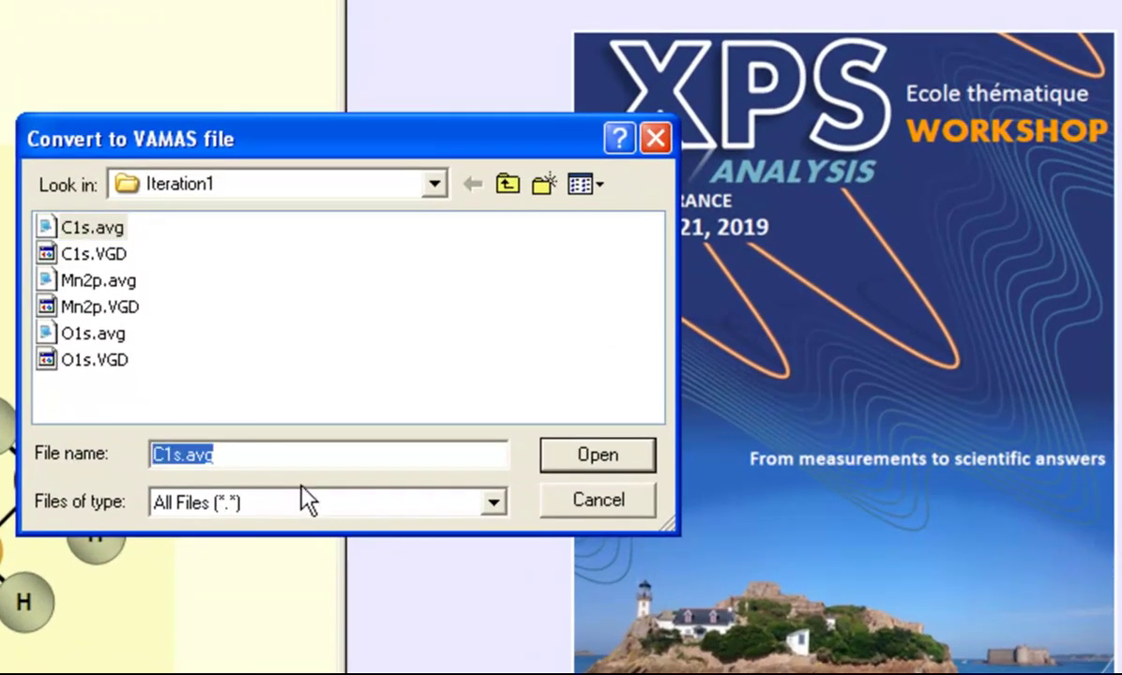
text(profile)
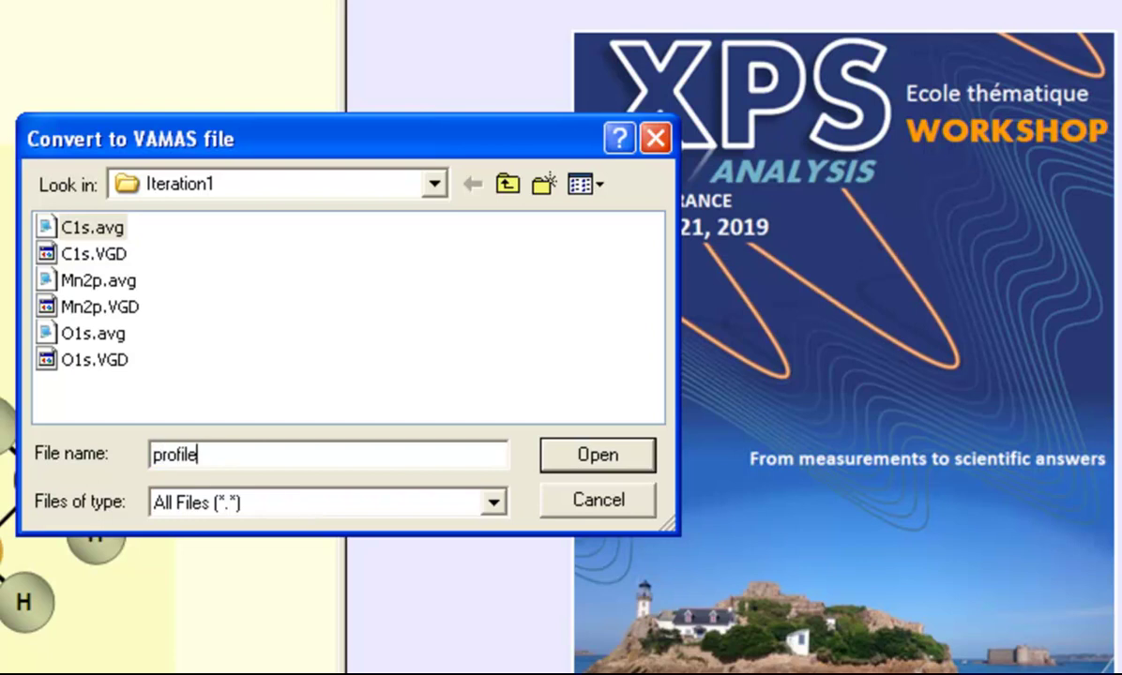
text(-iteration)
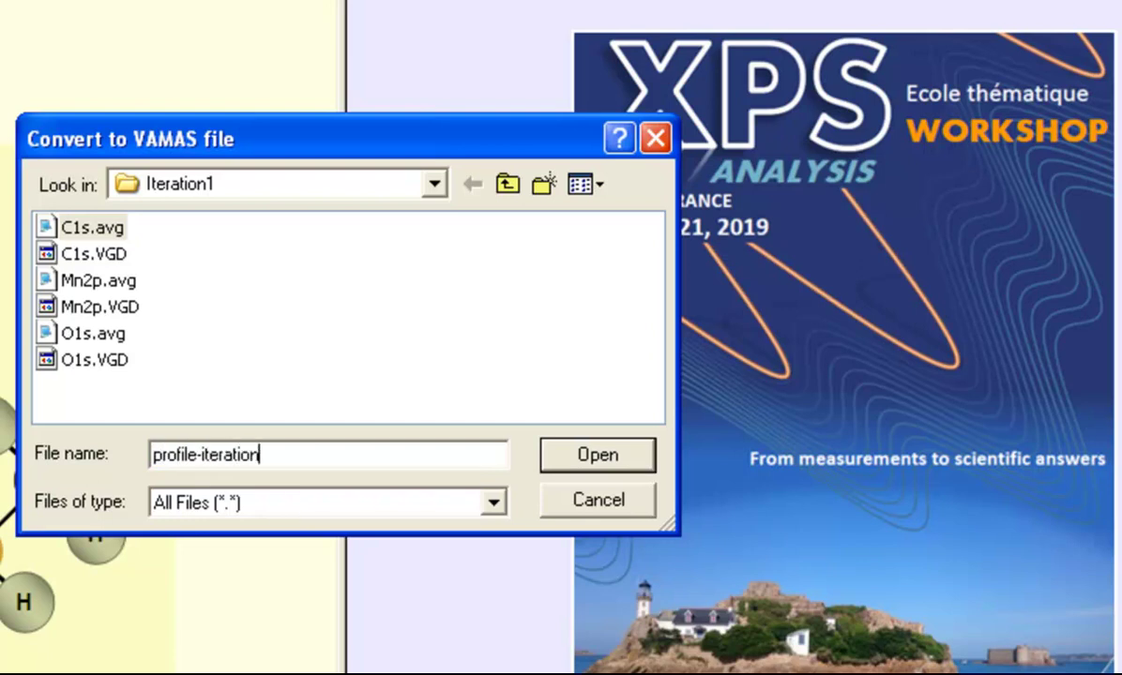
text(.ath)
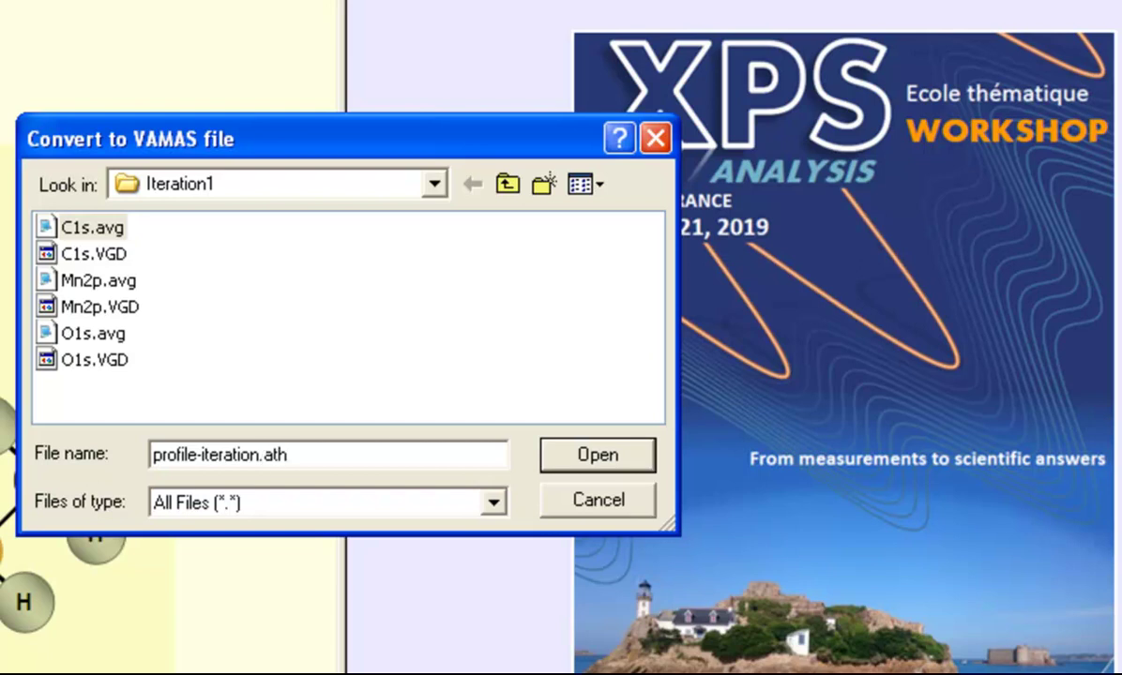
drag(235, 456, 260, 459)
double_click(261, 457)
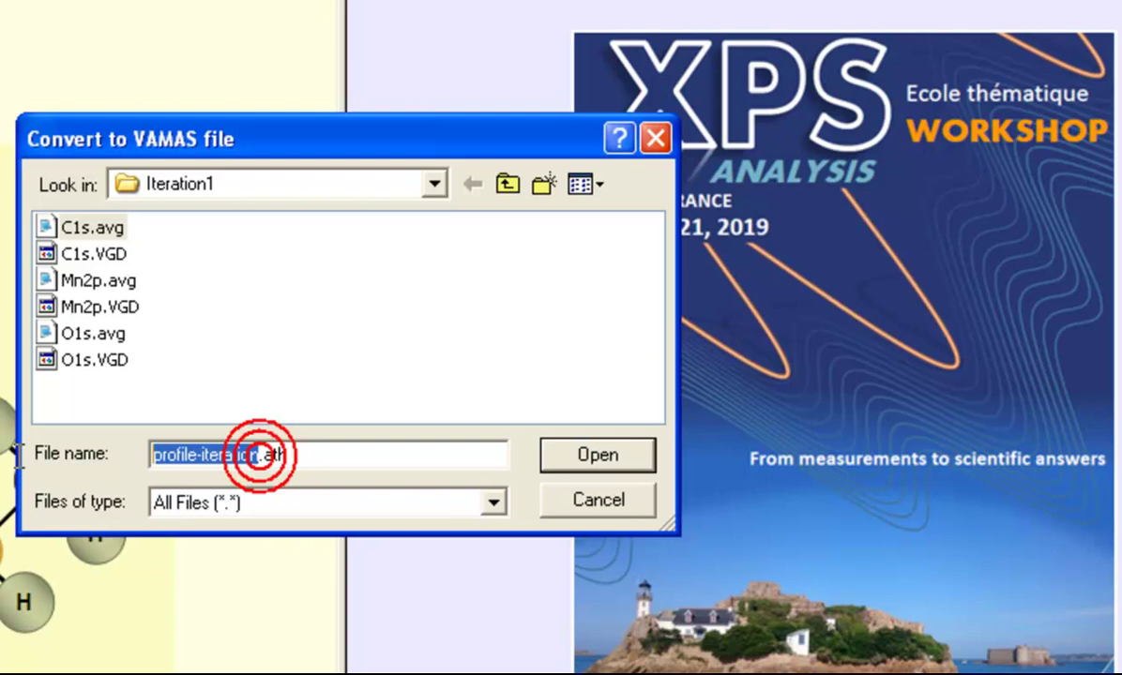
click(298, 455)
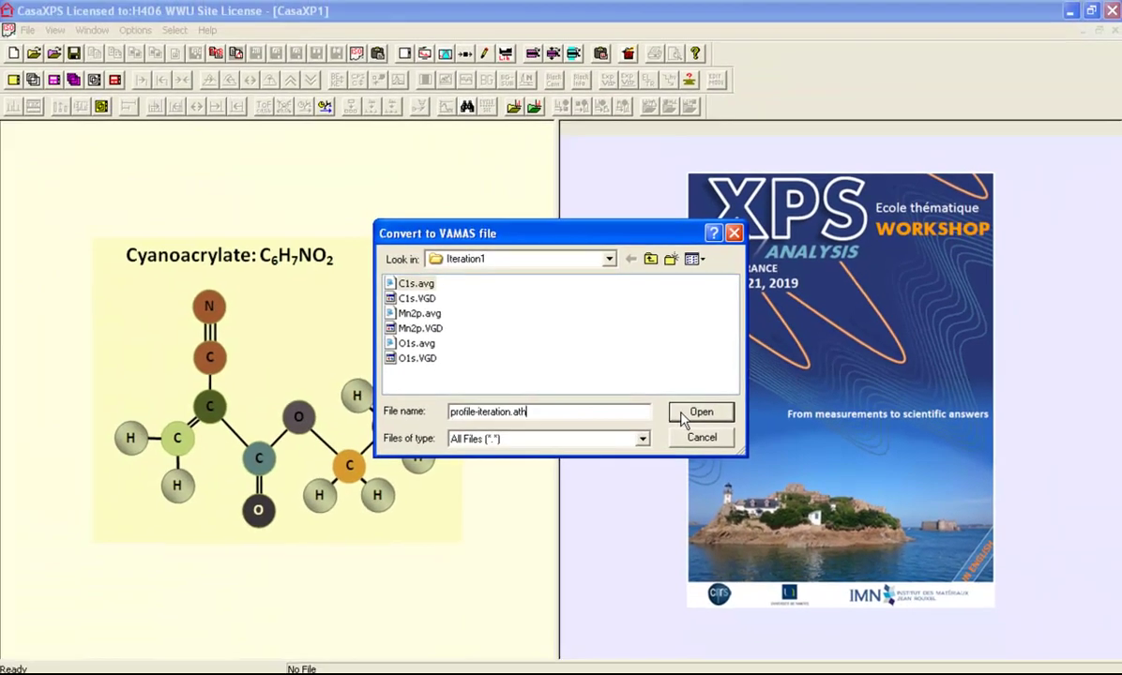
click(562, 459)
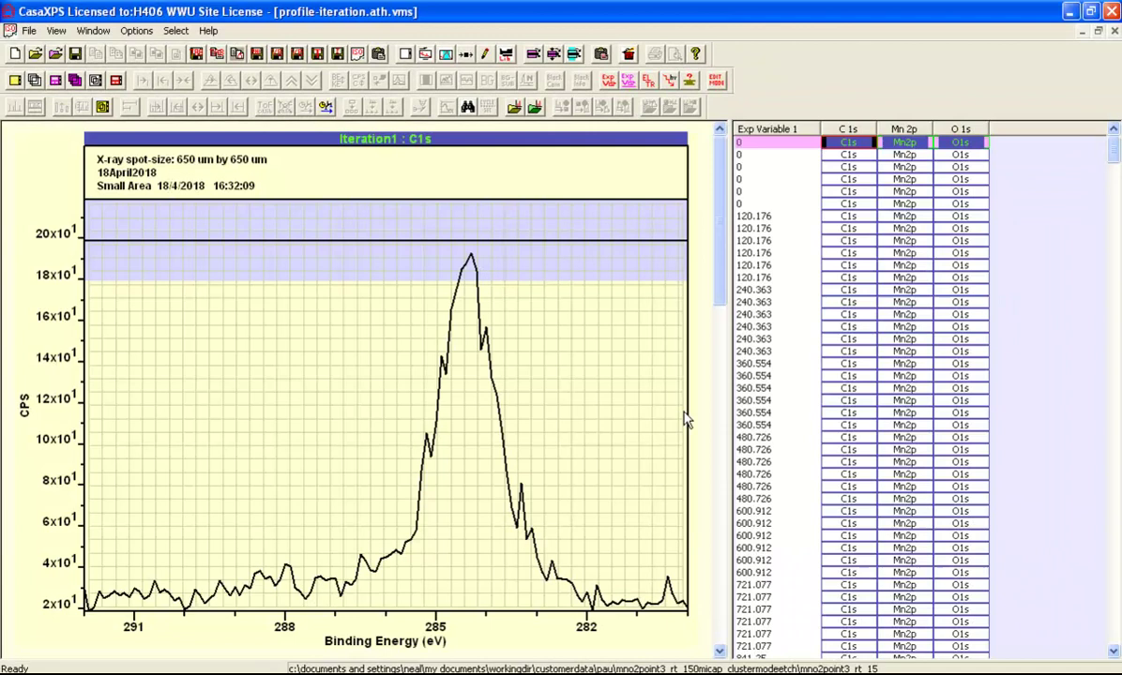
Step: Reopen the Convert to VAMAS dialog to confirm profile-iteration.ath.vms exists, then close it
click(54, 53)
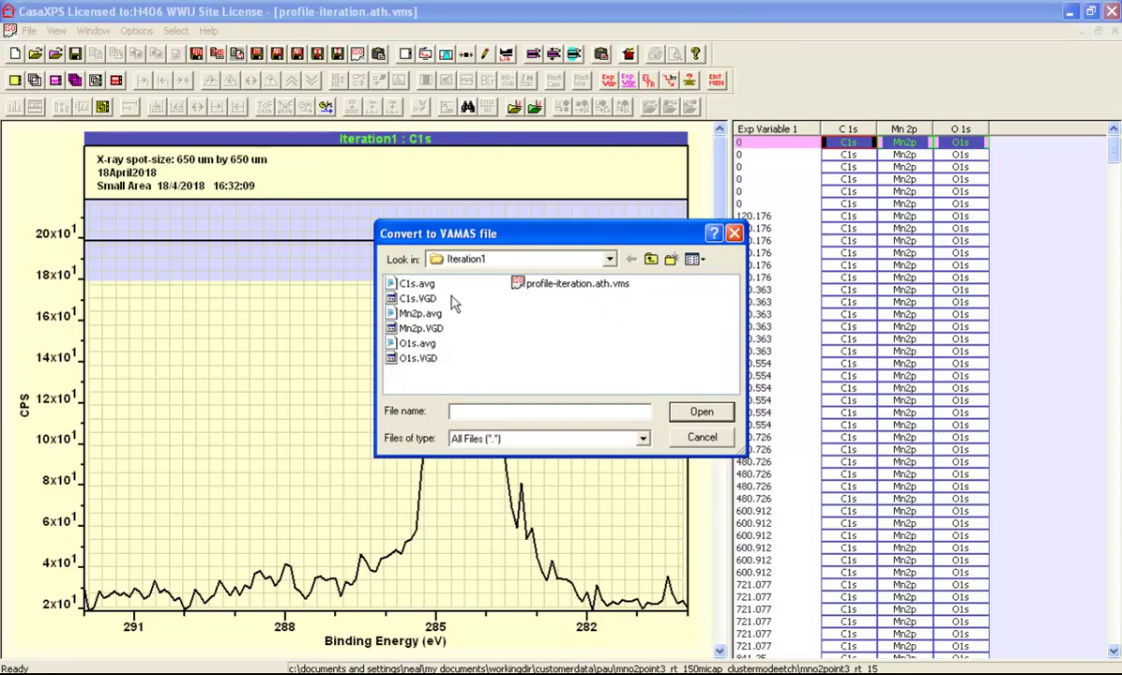
click(734, 233)
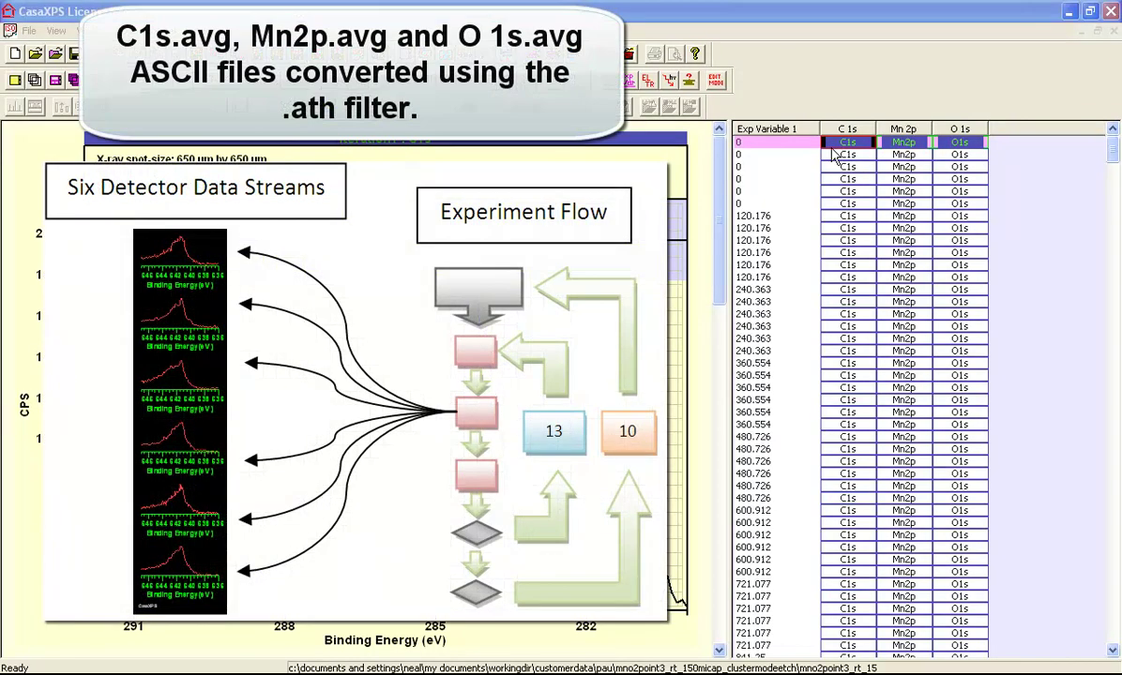
Step: Select the six etch-0 C1s detector spectra of the first iteration
click(845, 143)
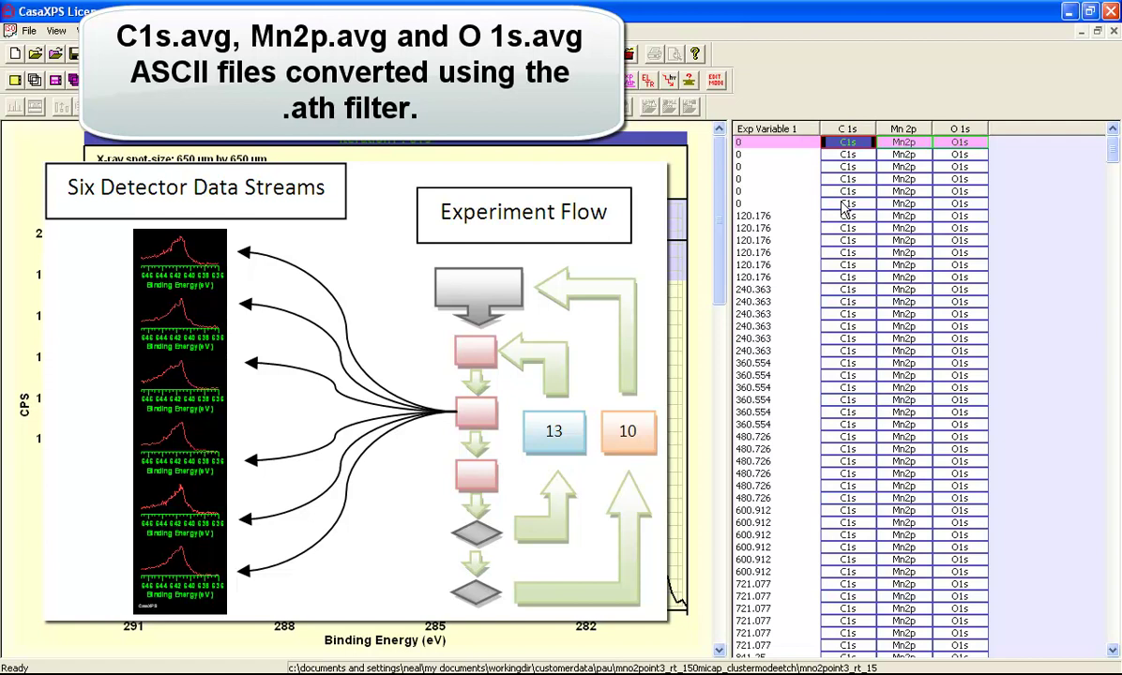
shift+click(840, 197)
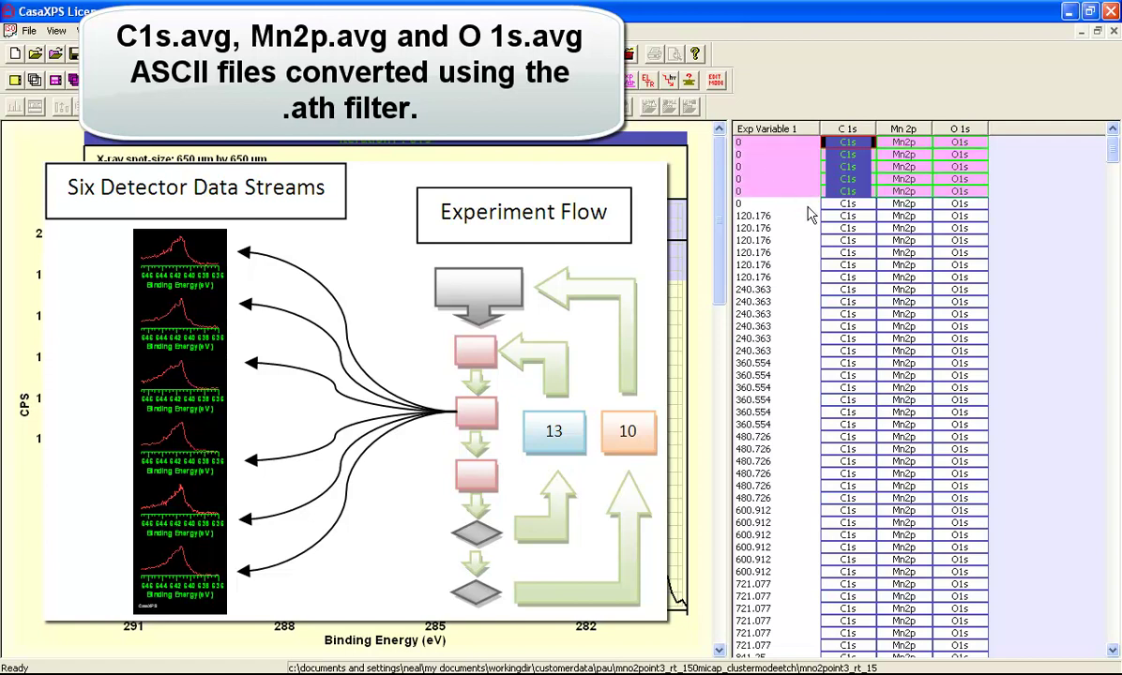
shift+click(841, 205)
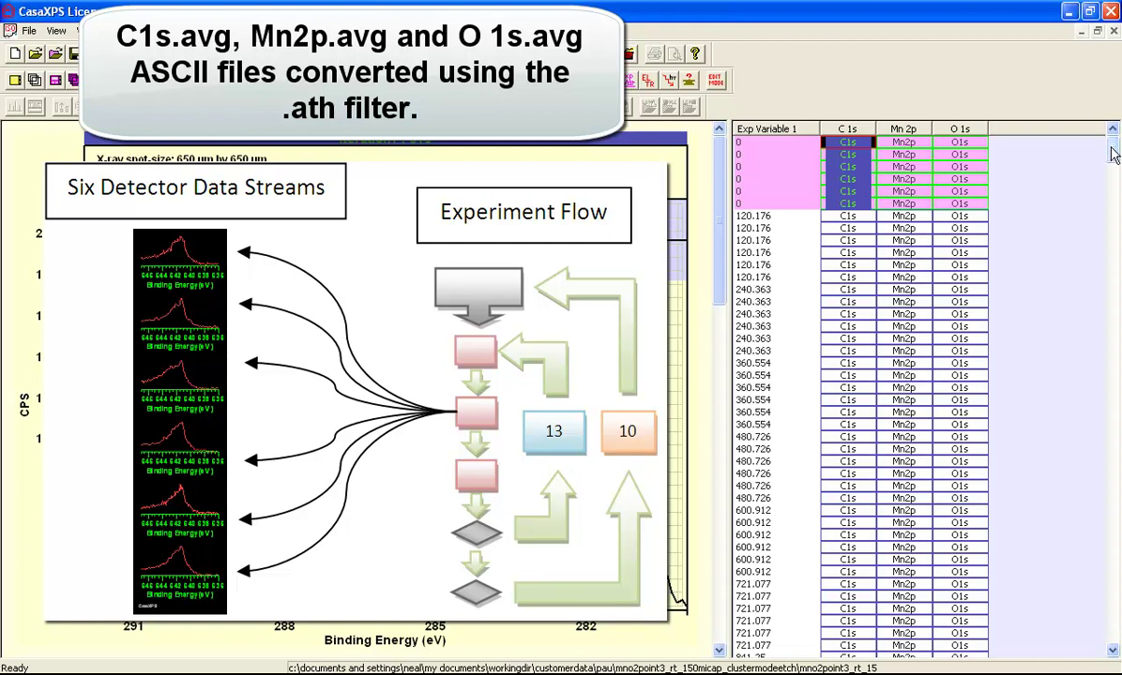
drag(1112, 153, 1105, 189)
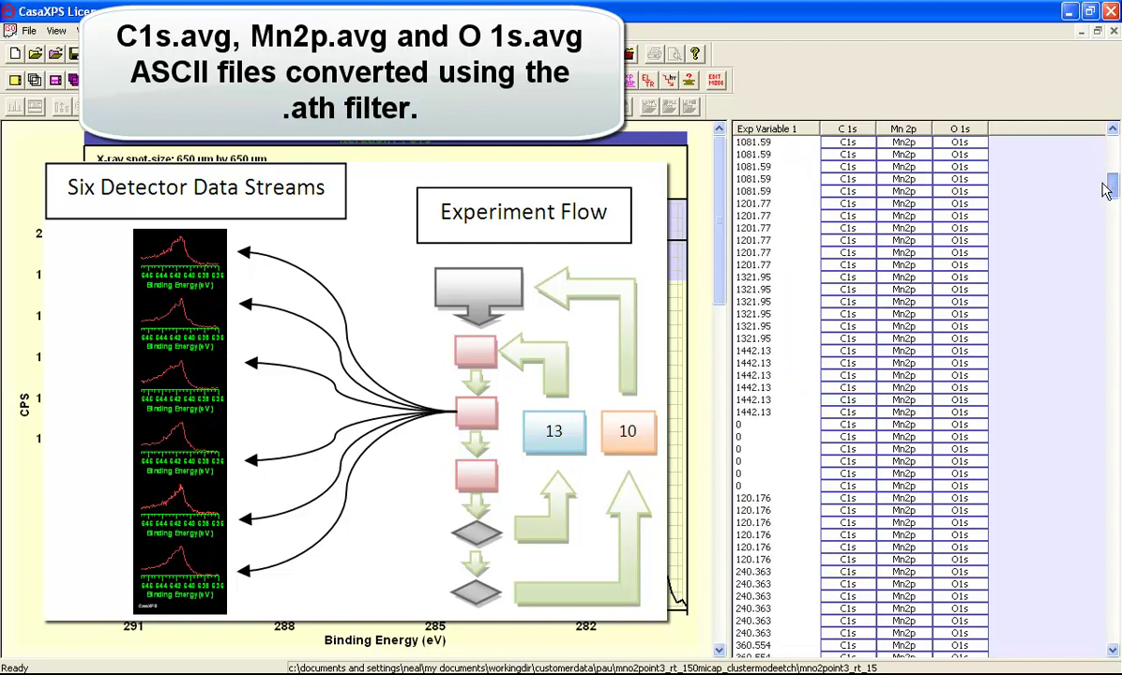
Step: Select the next iteration's six etch-0 C1s detector spectra
click(777, 426)
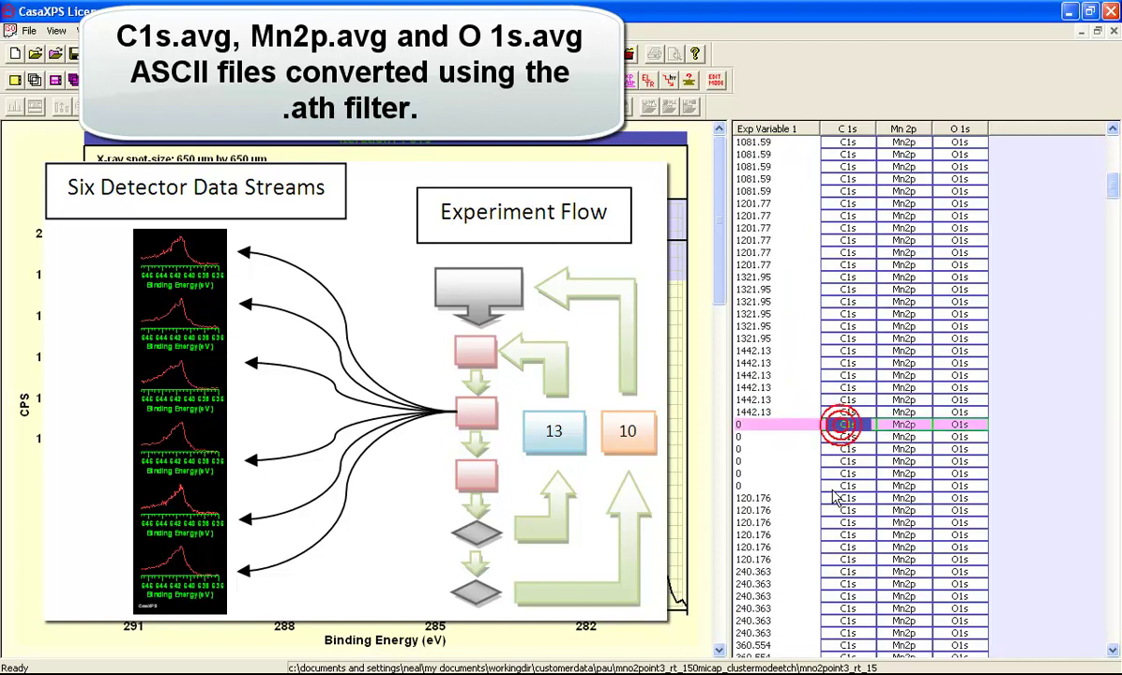
shift+click(784, 481)
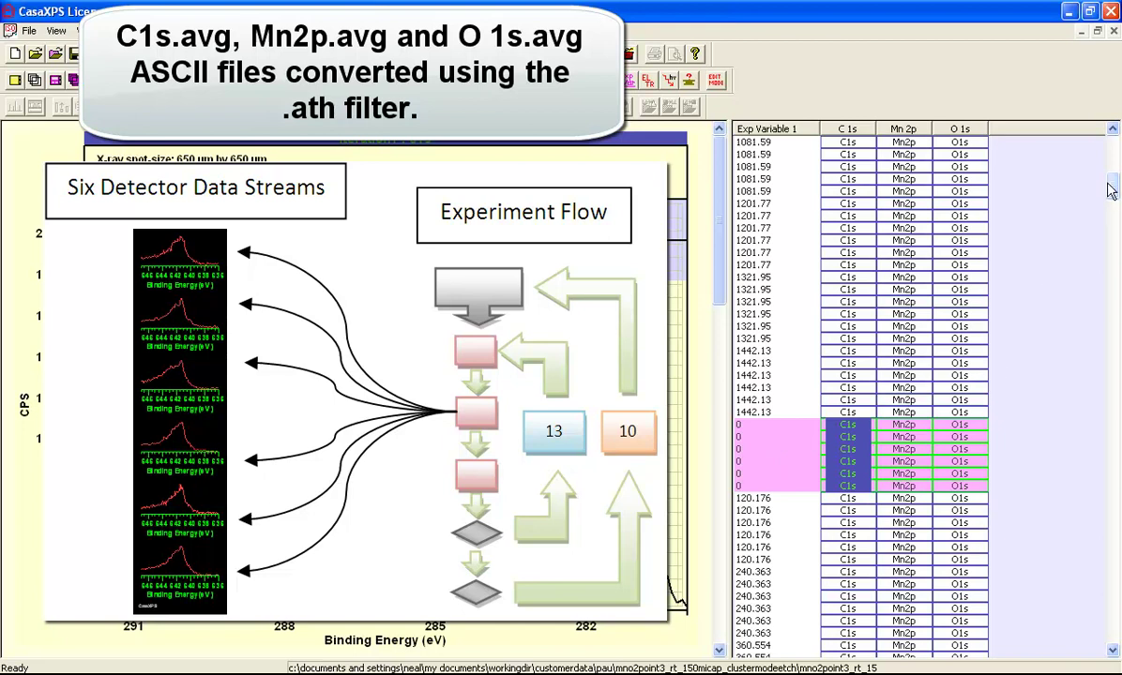
drag(1114, 191, 1114, 373)
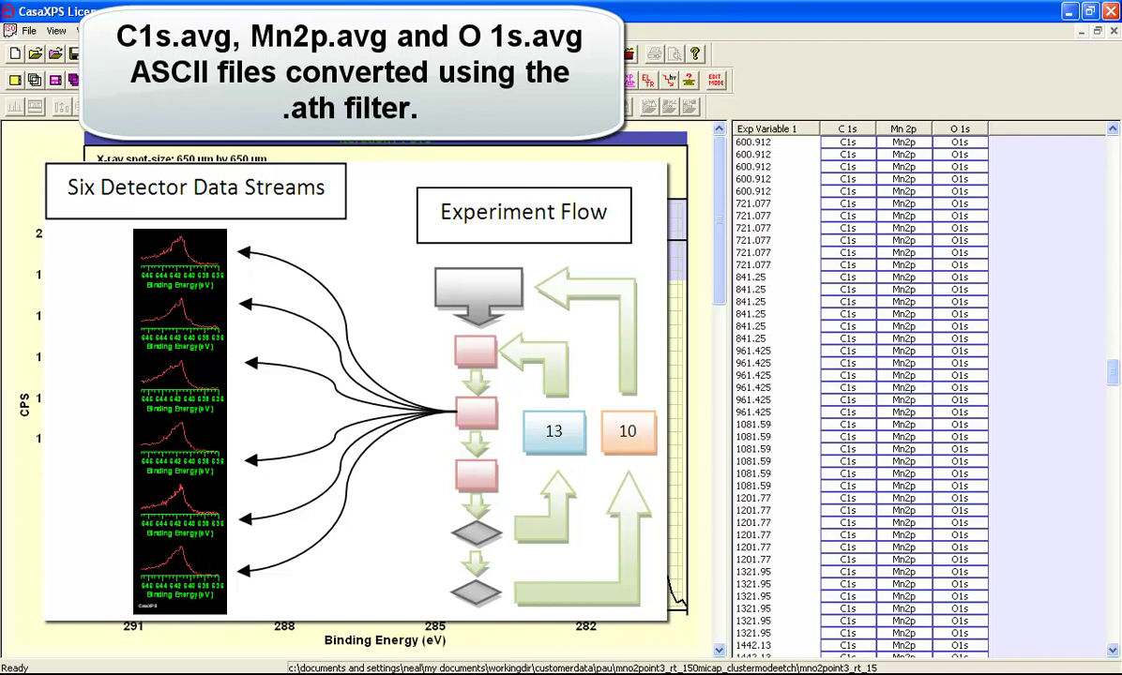